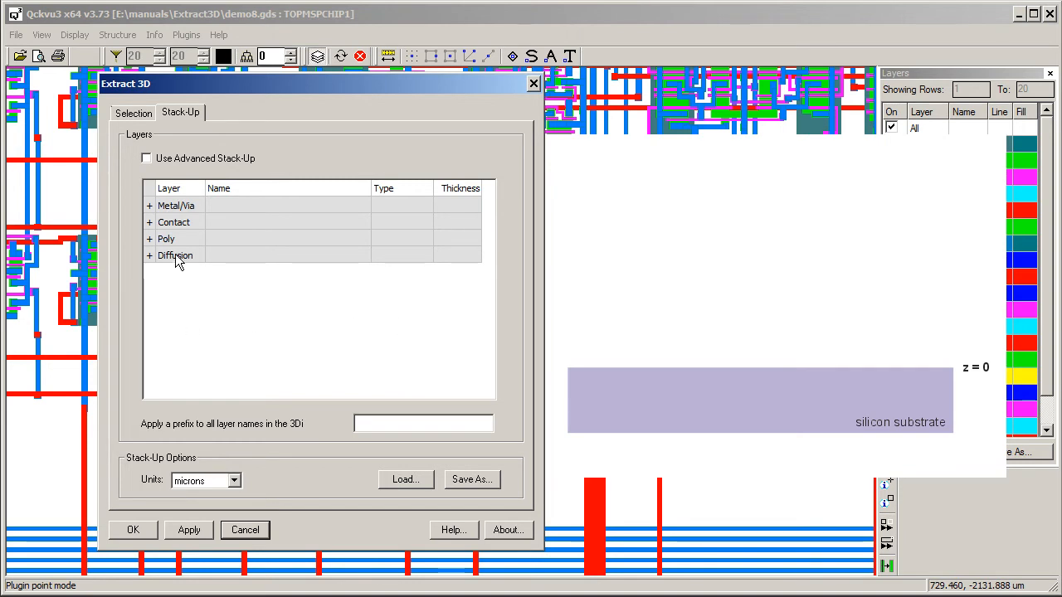
Add layer 1:0 (DIFF1) to the stack-up's Diffusion group with a thickness of 0.1 microns.
mouse_move(174, 254)
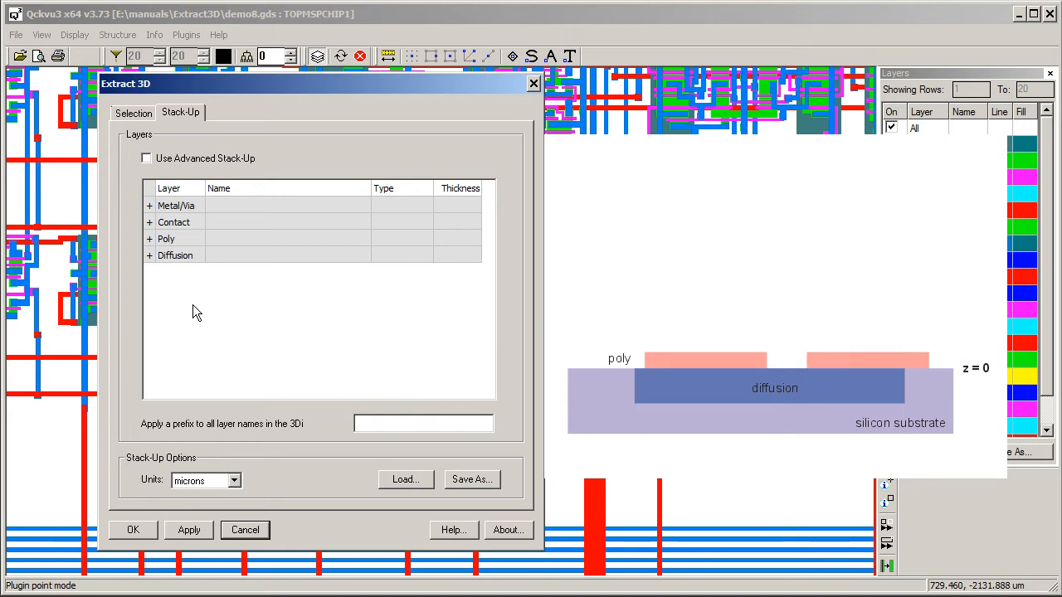
mouse_move(185, 225)
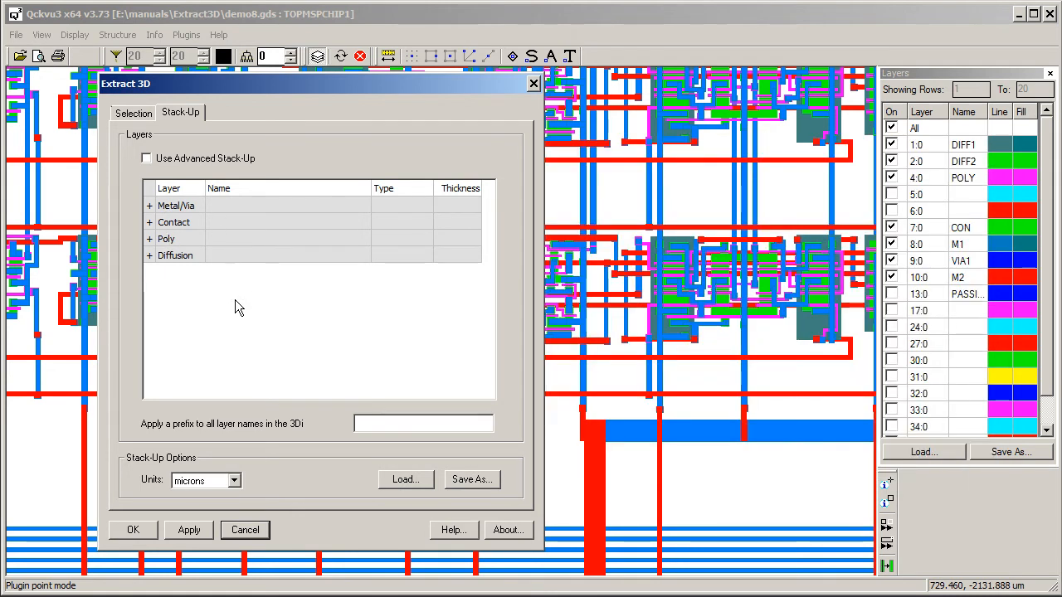
left_click_drag(314, 79, 627, 85)
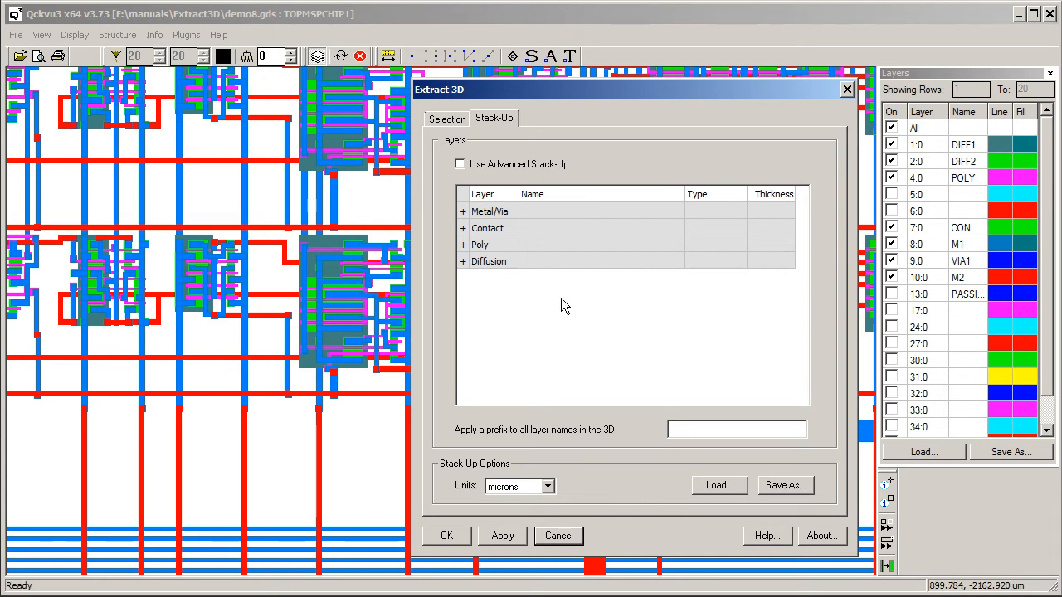
left_click(462, 262)
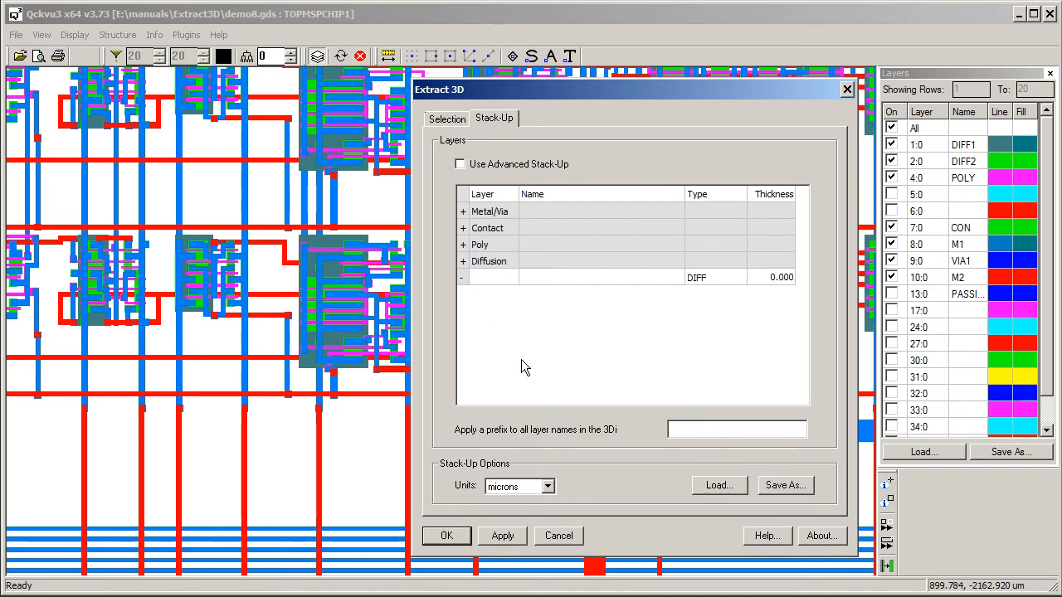
left_click(504, 279)
left_click(505, 278)
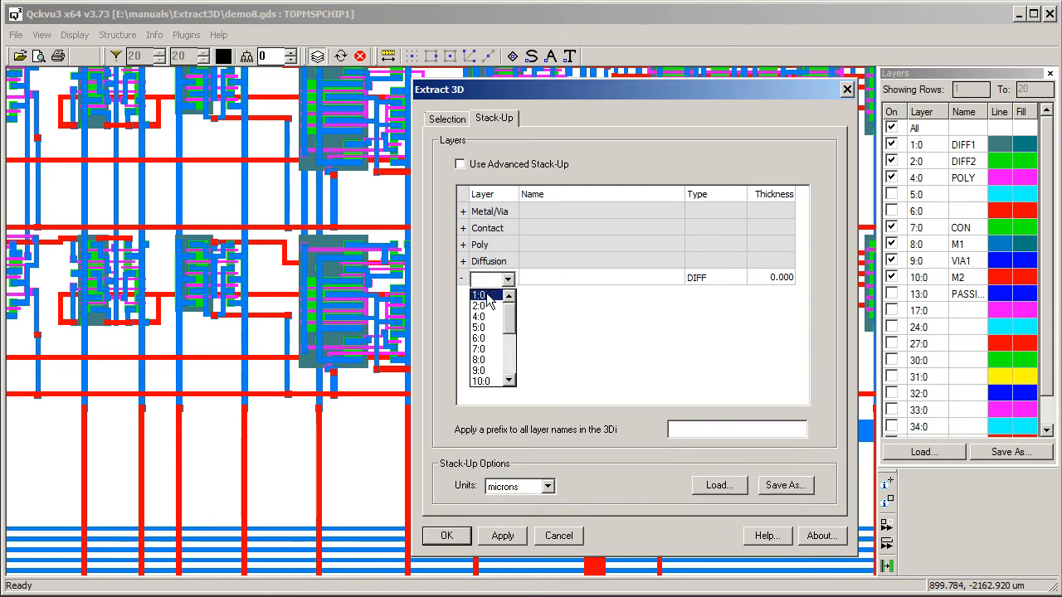
left_click(486, 296)
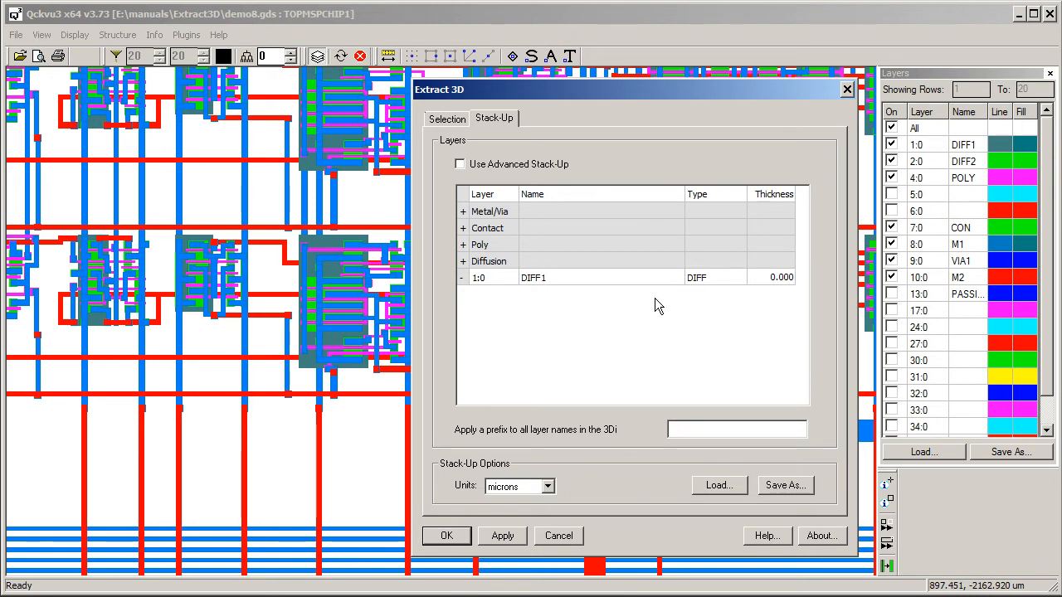
double_click(784, 279)
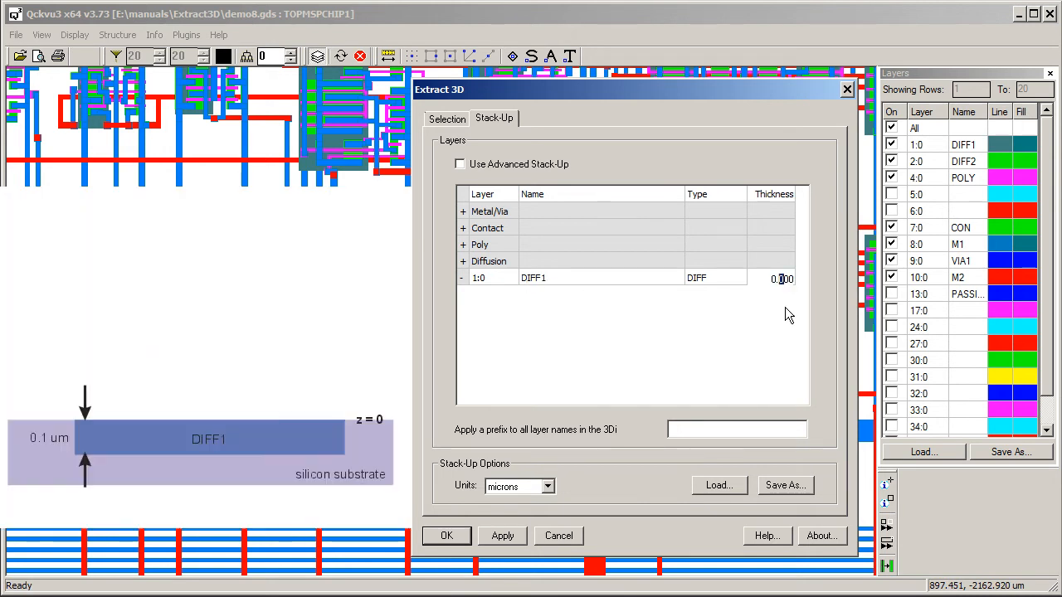
type("1")
Add layer 2:0 (DIFF2) to the Diffusion group with a thickness of 0.08 microns.
left_click(463, 263)
left_click(496, 280)
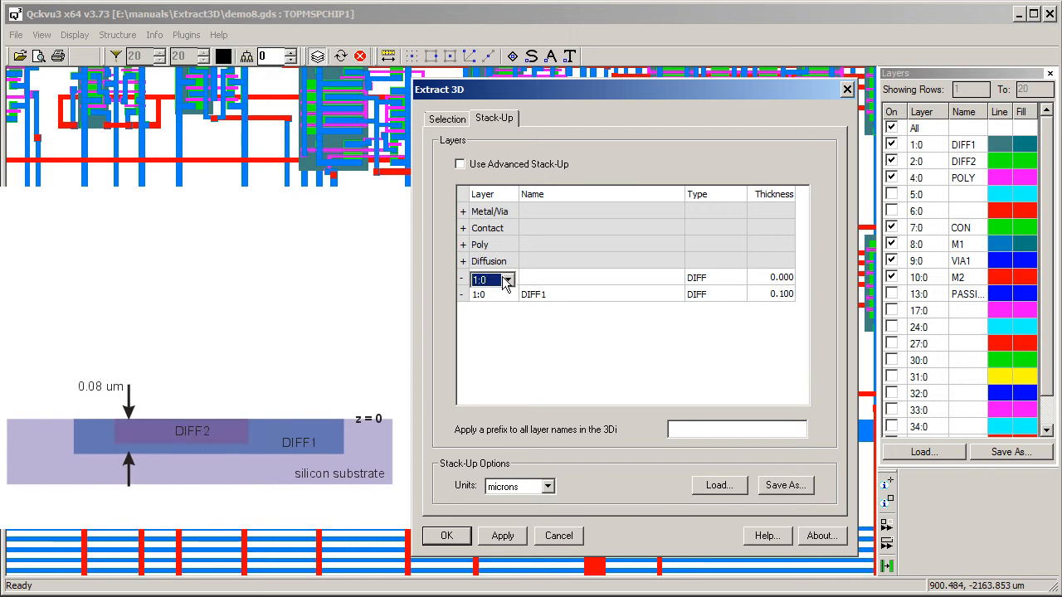
left_click(506, 280)
left_click(491, 302)
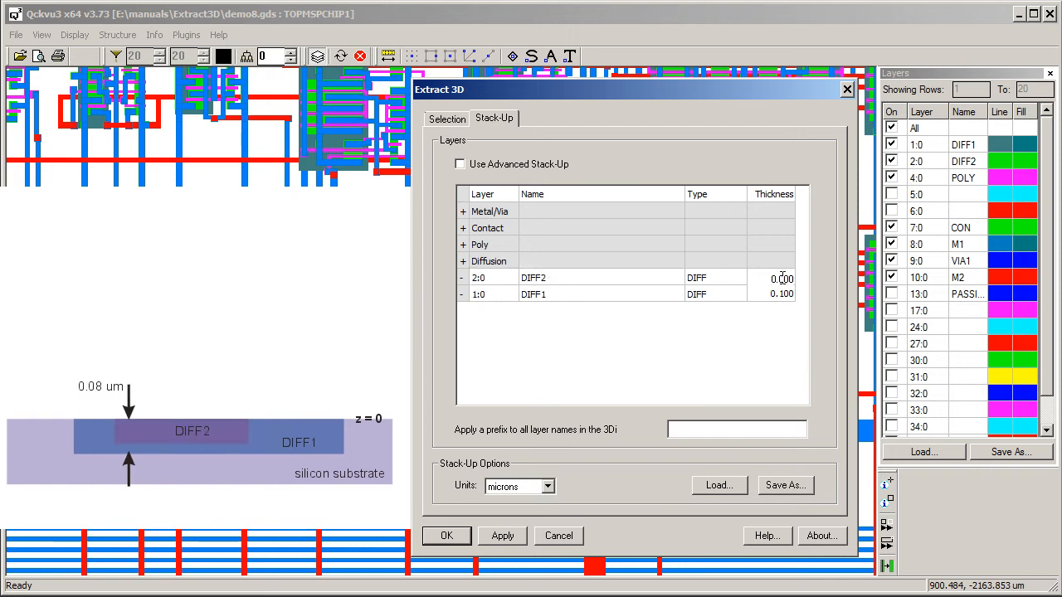
type("8")
key("Return")
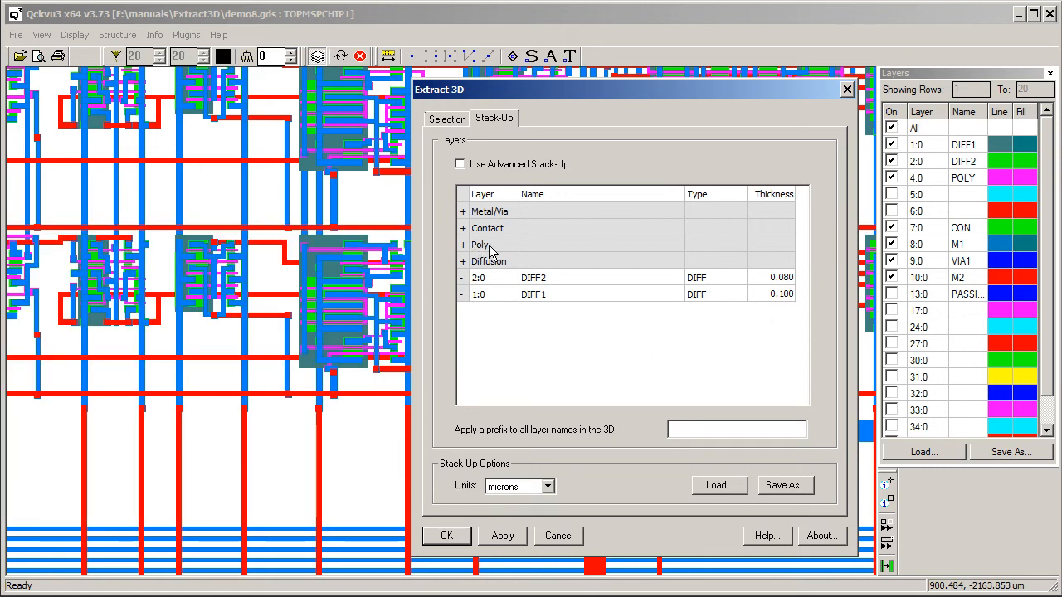
Add layer 4:0 (POLY) to the Poly group with a thickness of 0.1 microns.
left_click(463, 244)
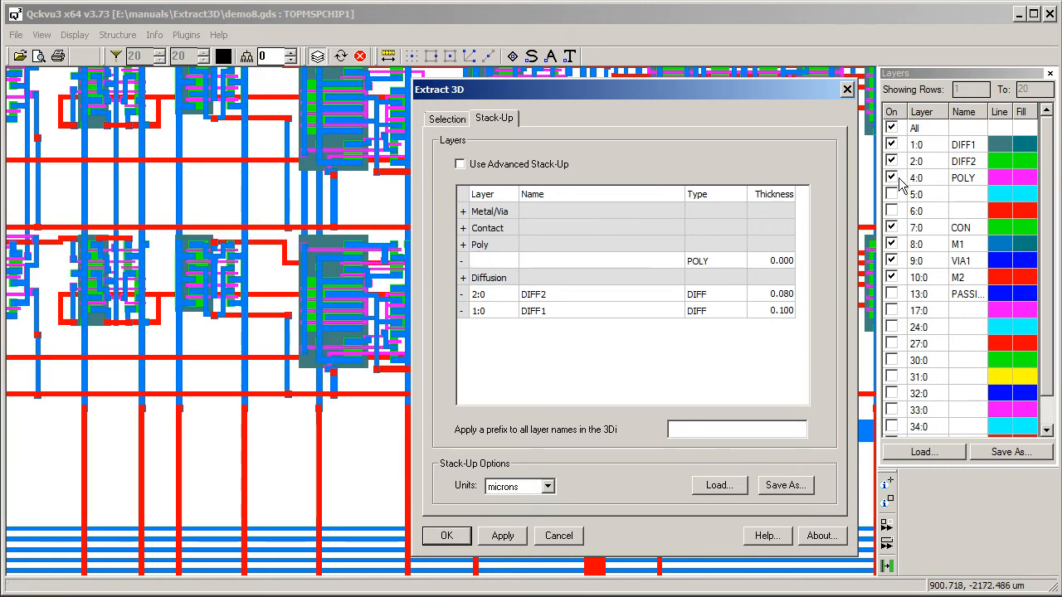
left_click(485, 261)
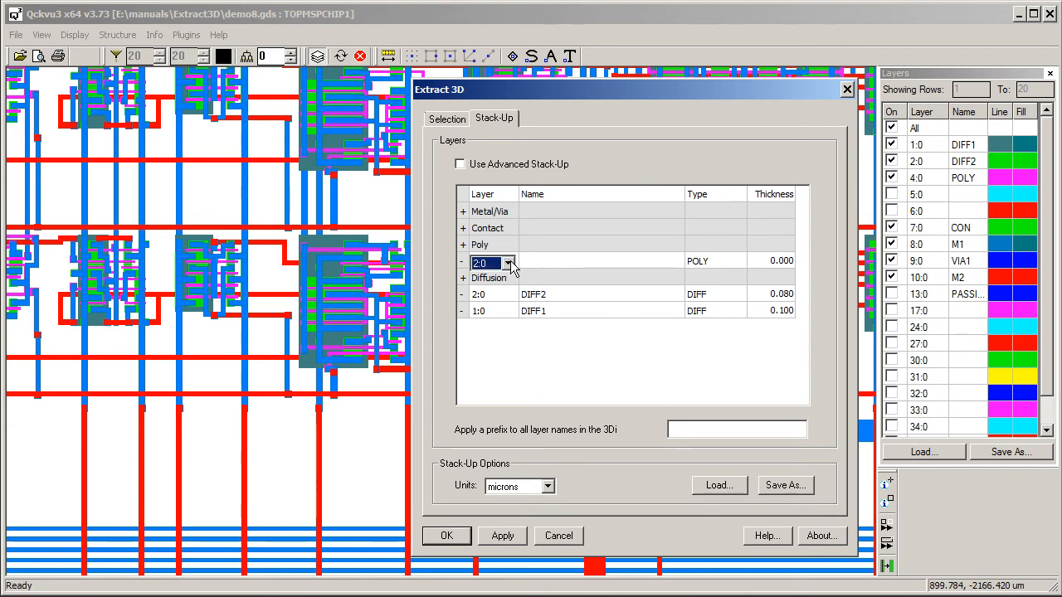
left_click(508, 263)
left_click(490, 289)
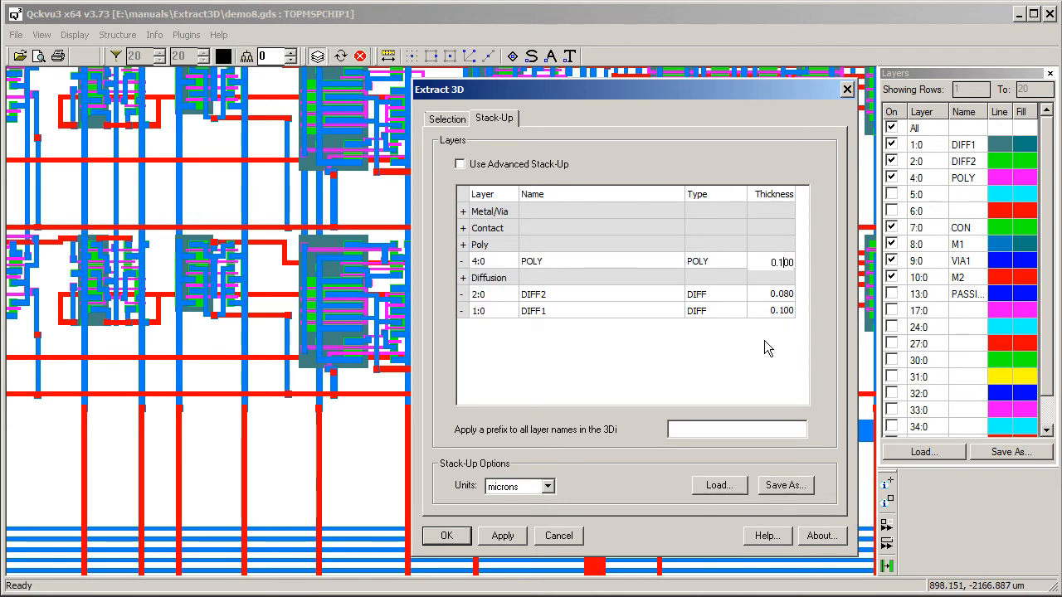
Add layer 7:0 (CON) to the Contact group of the stack-up.
left_click(464, 229)
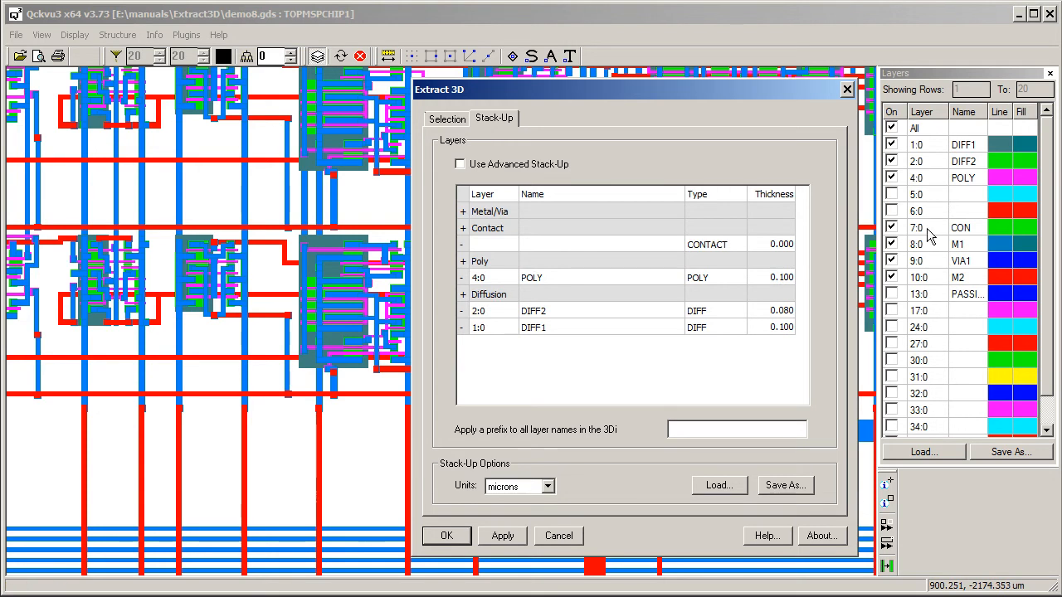
left_click(501, 249)
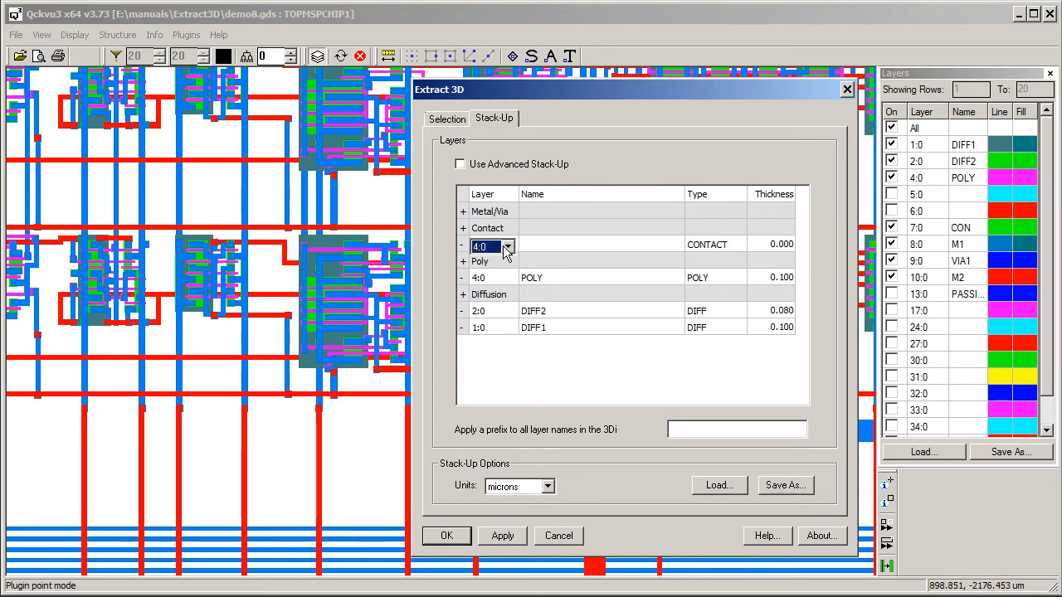
left_click(504, 247)
left_click(491, 297)
Add layer 8:0 (M1) to the Metal/Via group as metal with a thickness of 0.1 microns.
left_click(464, 213)
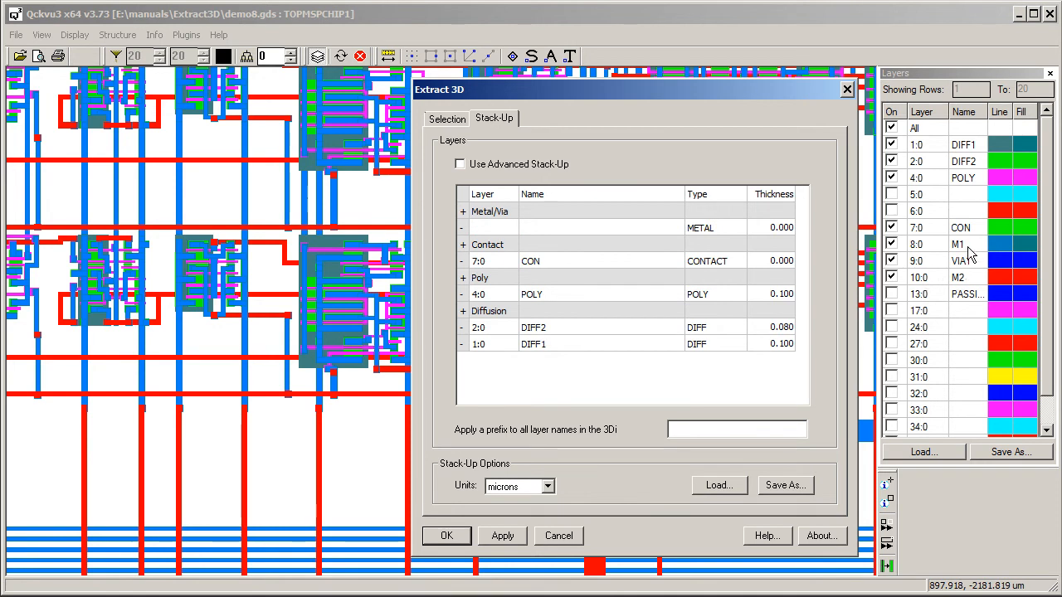
left_click(490, 229)
left_click(511, 229)
left_click(487, 259)
left_click(785, 230)
type("0.100")
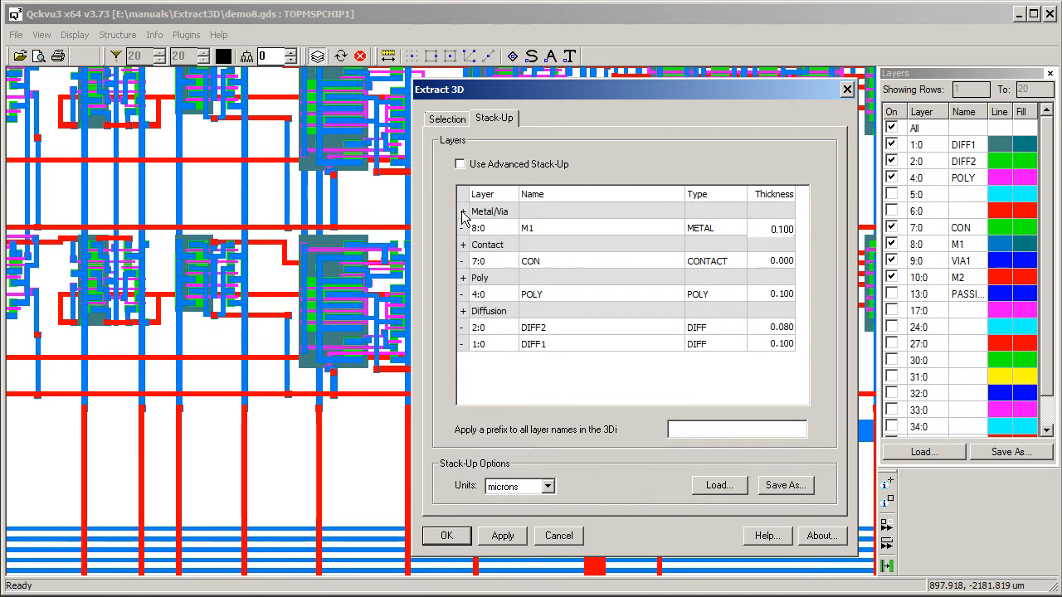
Add layer 9:0 (VIA1) above M1 in the Metal/Via group and set its type to VIA.
left_click(463, 214)
left_click(484, 230)
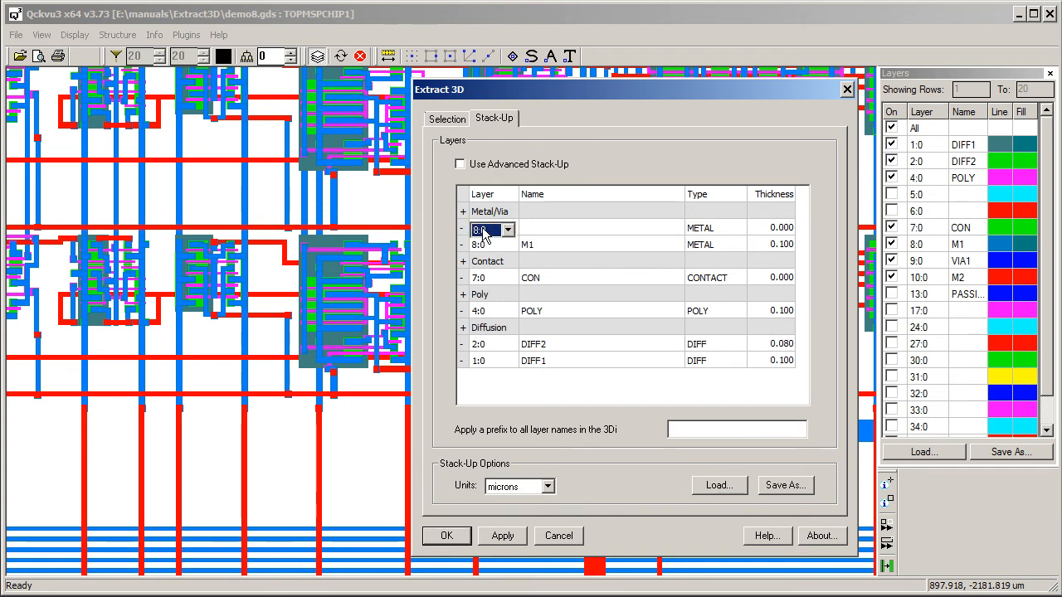
left_click(509, 231)
left_click(480, 255)
left_click(722, 229)
left_click(737, 230)
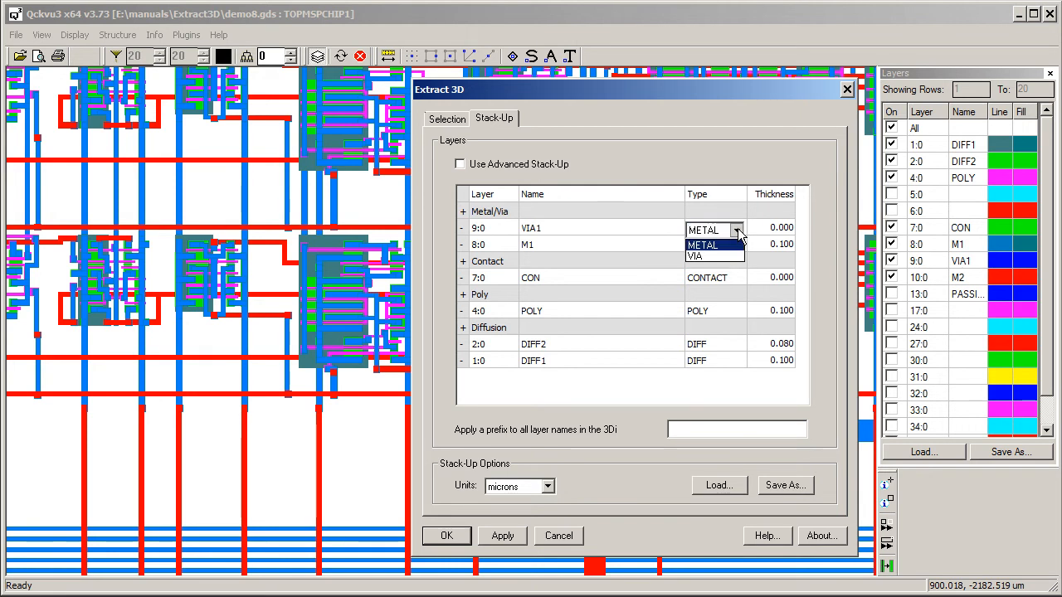
left_click(722, 256)
Add layer 10:0 (M2) as a metal layer above VIA1 in the Metal/Via group.
left_click(463, 214)
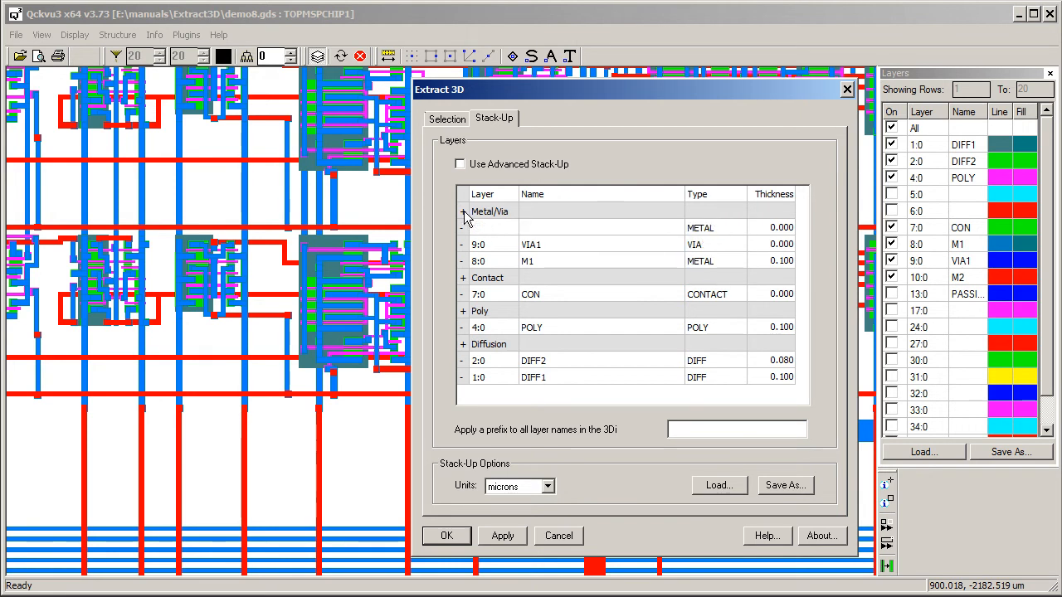
left_click(491, 229)
left_click(490, 230)
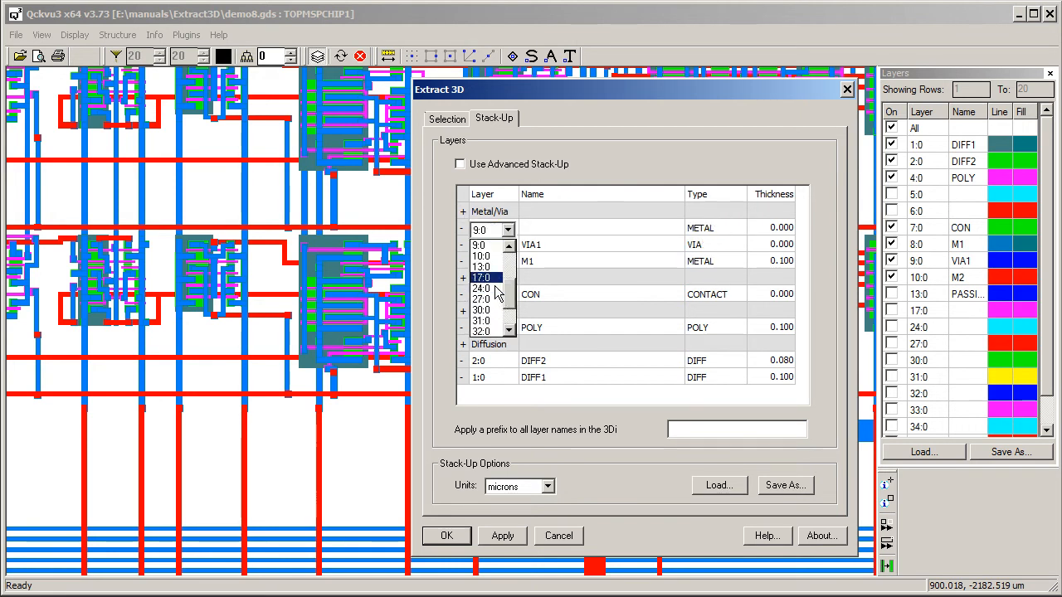
left_click(496, 256)
left_click(709, 234)
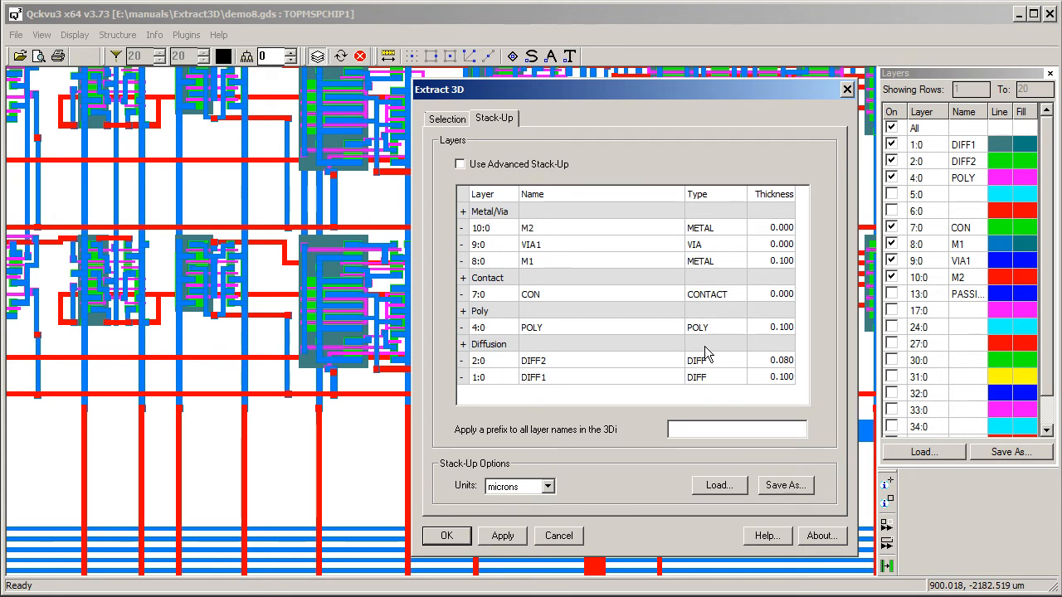
Set the thickness of both the M2 and VIA1 layers to 0.1 microns.
left_click(784, 228)
left_click(781, 228)
type("1")
left_click(781, 247)
type("1")
left_click(613, 258)
Define the extract window around a single cell, from about (783.4, -2207.3) to (824.2, -2169.9).
left_click(449, 121)
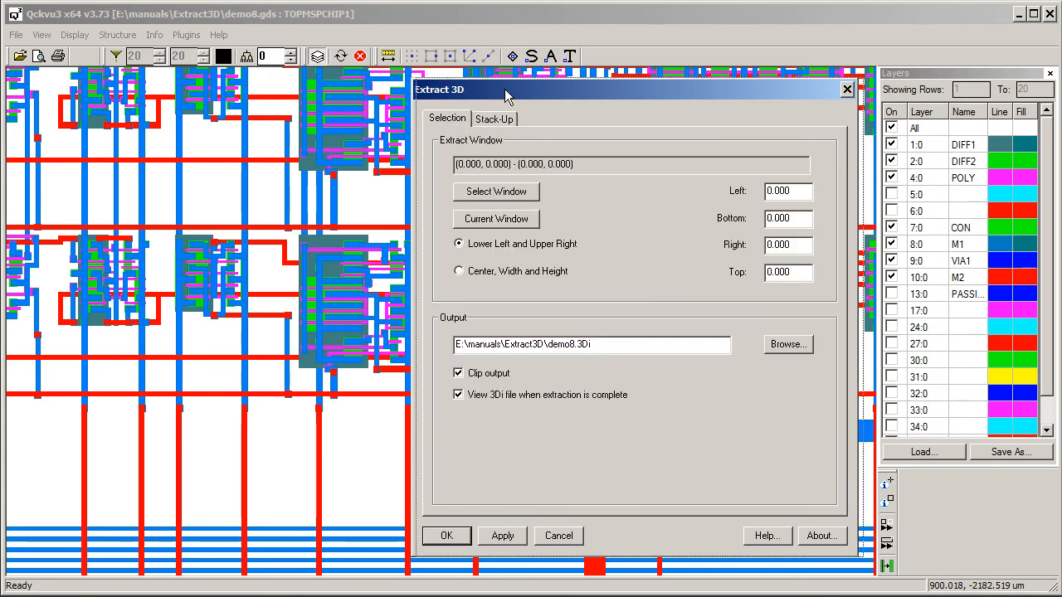
left_click_drag(499, 89, 518, 87)
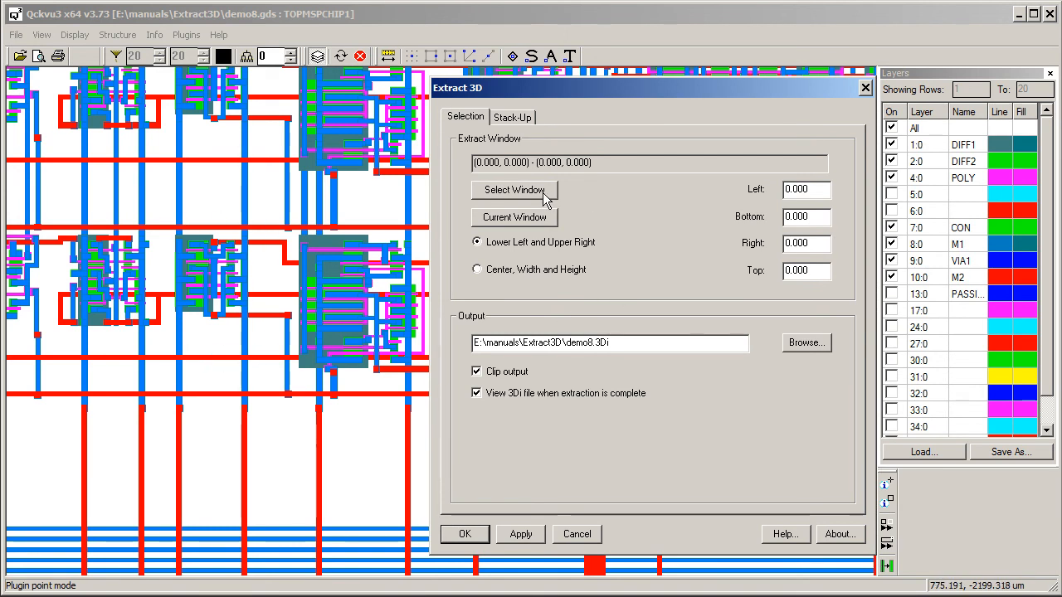
left_click(544, 195)
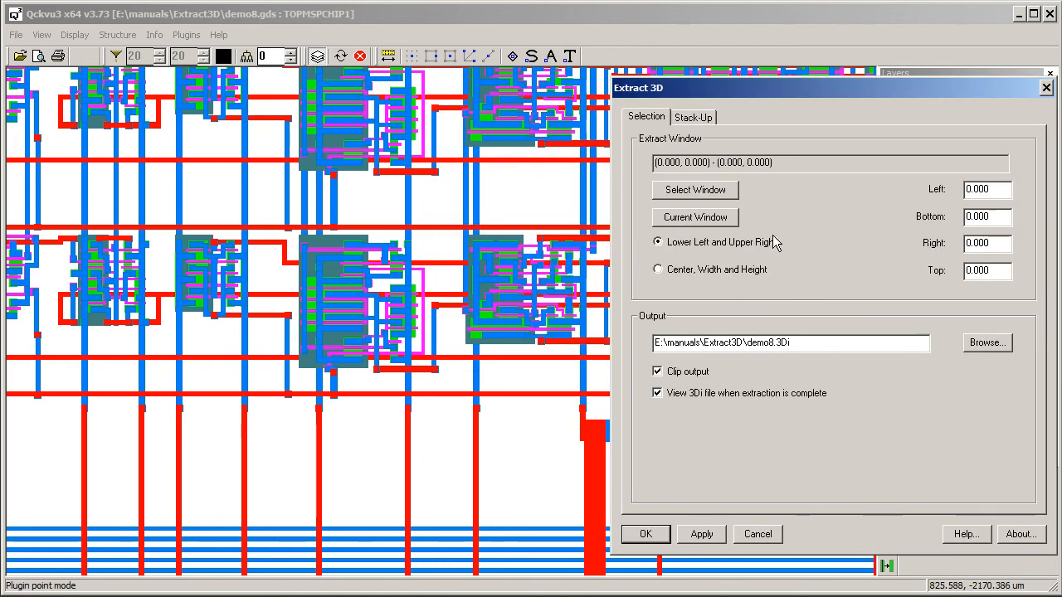
left_click(730, 190)
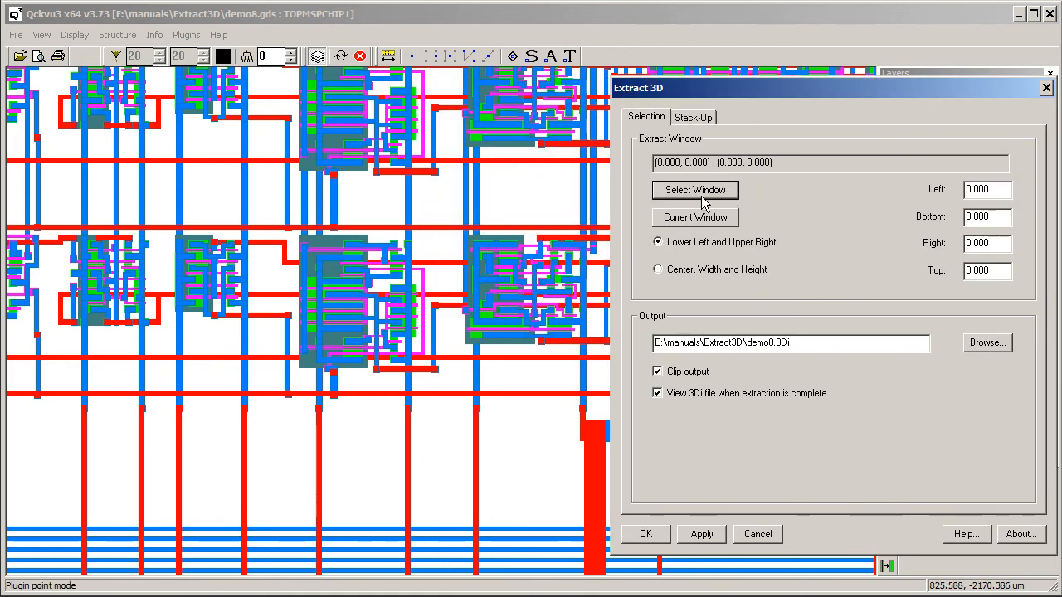
left_click_drag(456, 219, 603, 350)
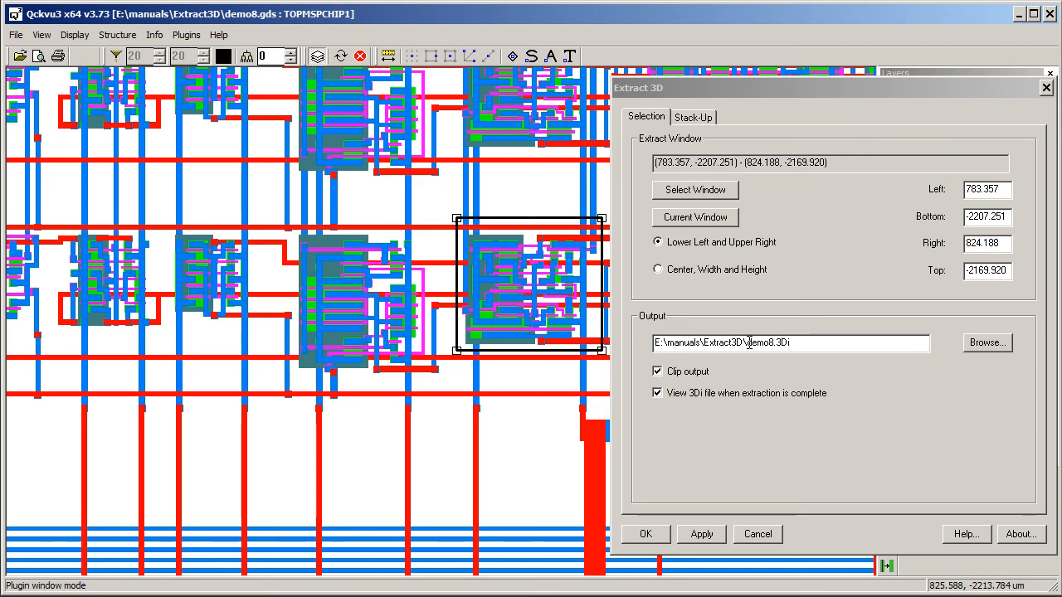
Change the output file name to demo8_w1.3Di and run the 3D extraction.
left_click(775, 344)
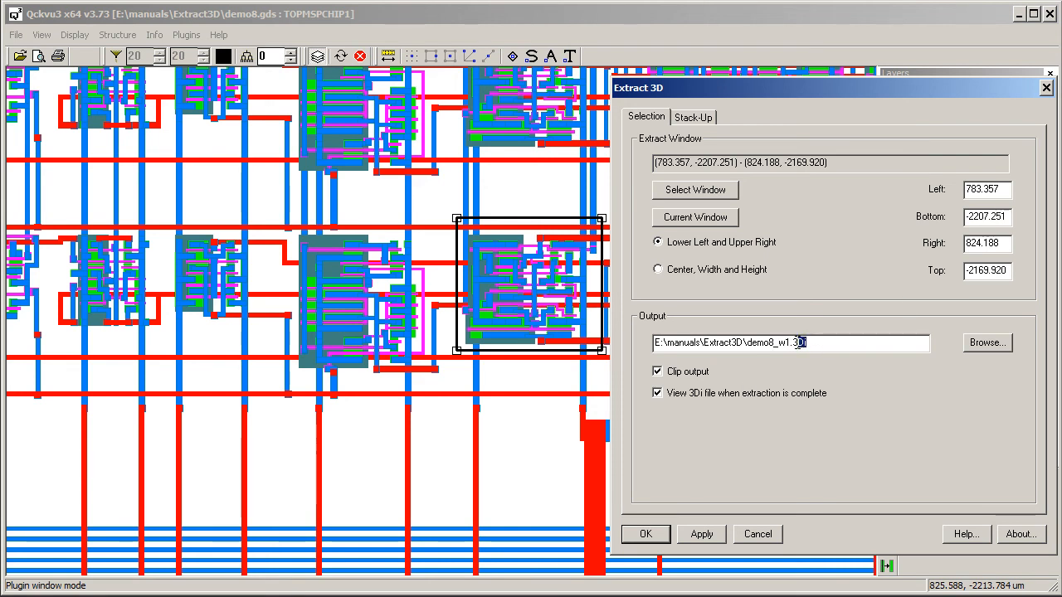
left_click(830, 343)
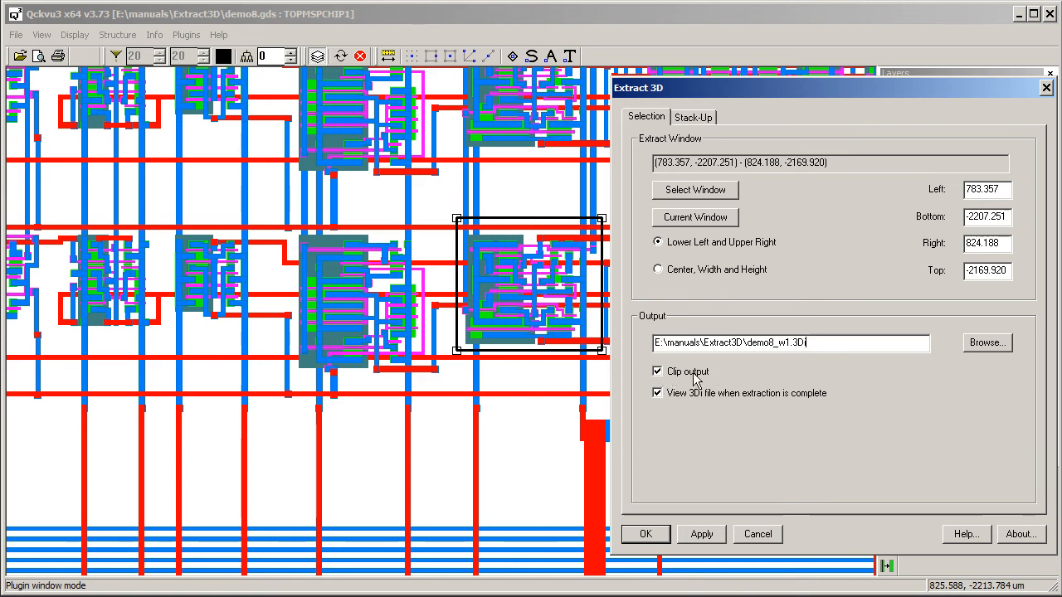
left_click_drag(716, 87, 742, 81)
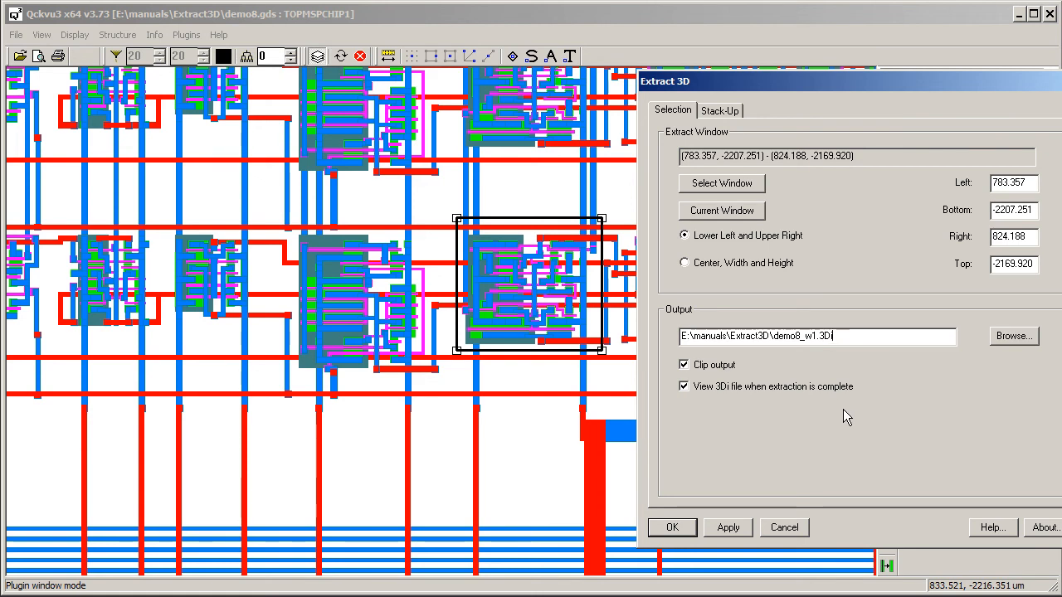
left_click(722, 527)
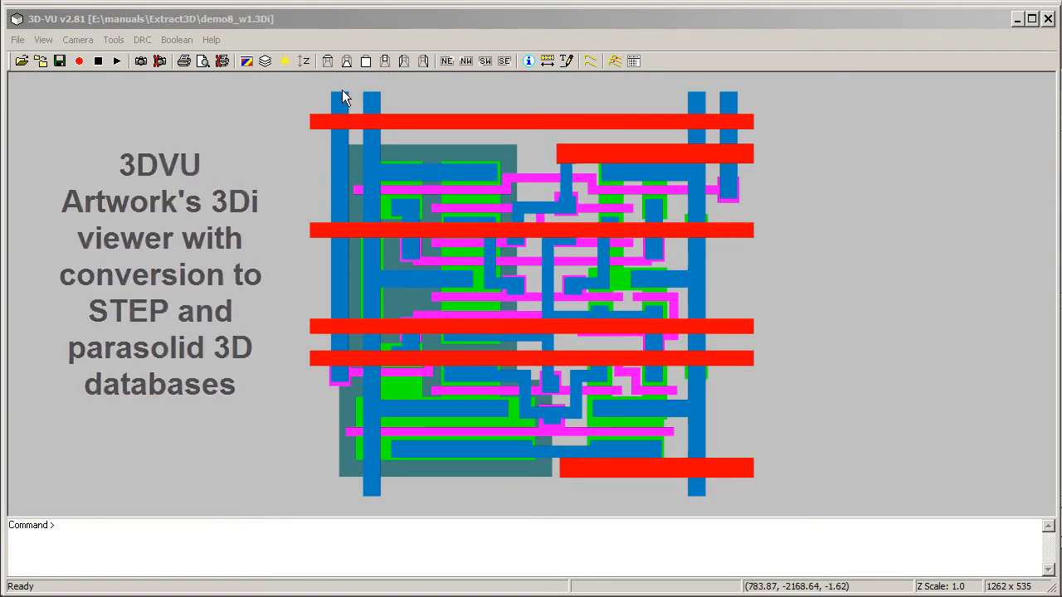
Set the 3D model's Z scaling to 8.7 and examine the layer stack from several angles.
left_click_drag(245, 348, 512, 391)
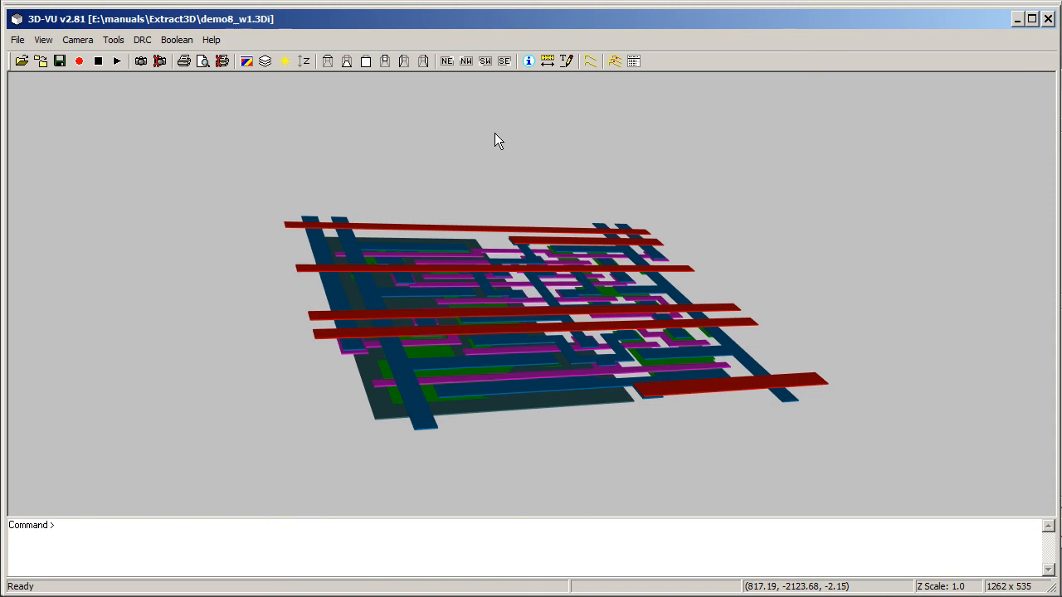
left_click(303, 61)
left_click_drag(594, 129, 756, 131)
left_click_drag(810, 291, 791, 281)
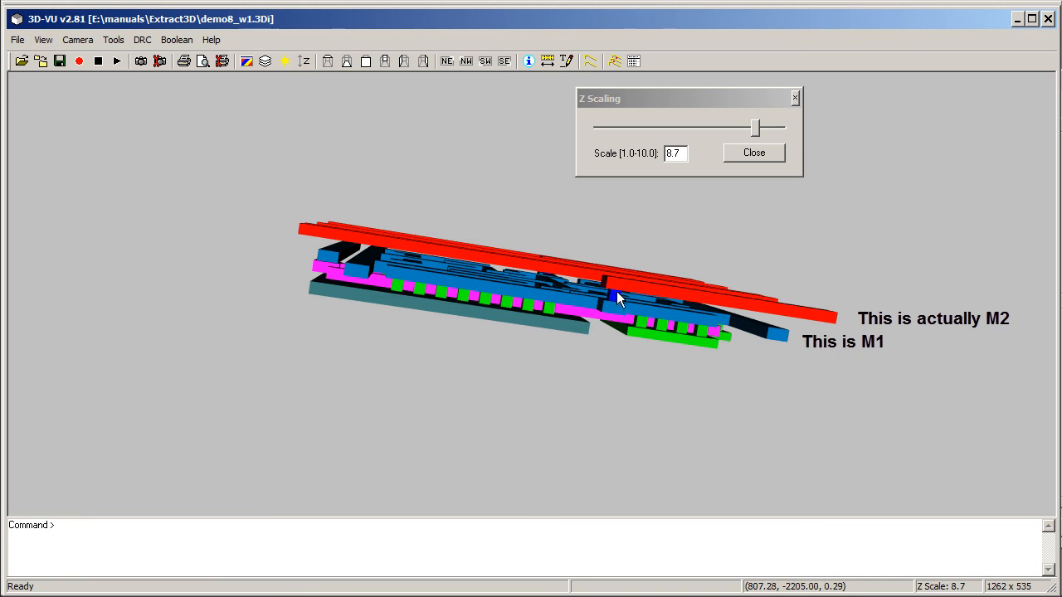
left_click_drag(614, 305, 256, 289)
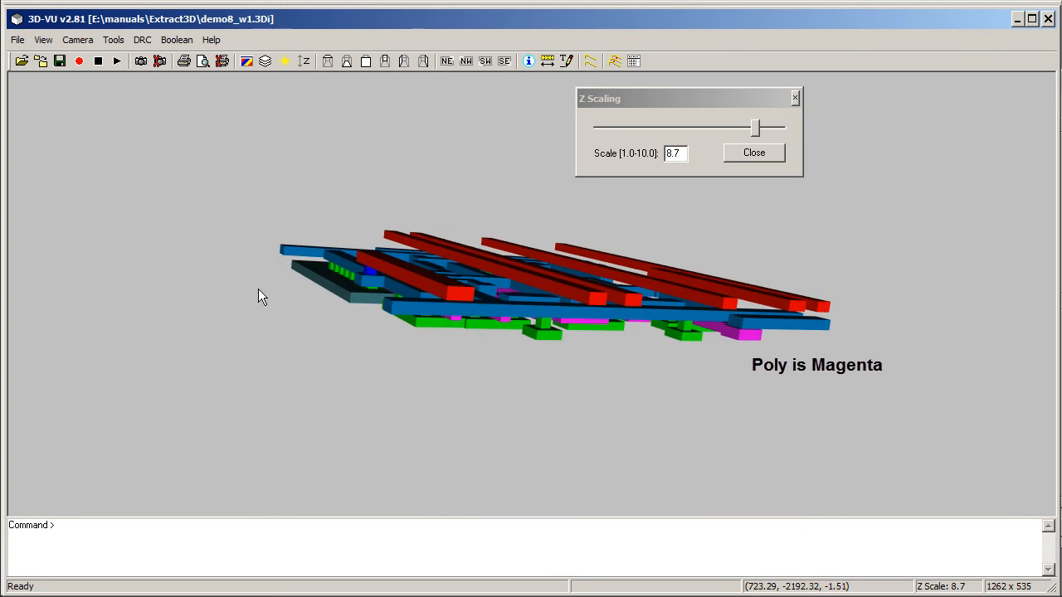
left_click_drag(481, 369, 530, 276)
left_click_drag(490, 343, 450, 361)
left_click_drag(496, 277, 744, 407)
left_click_drag(429, 370, 622, 438)
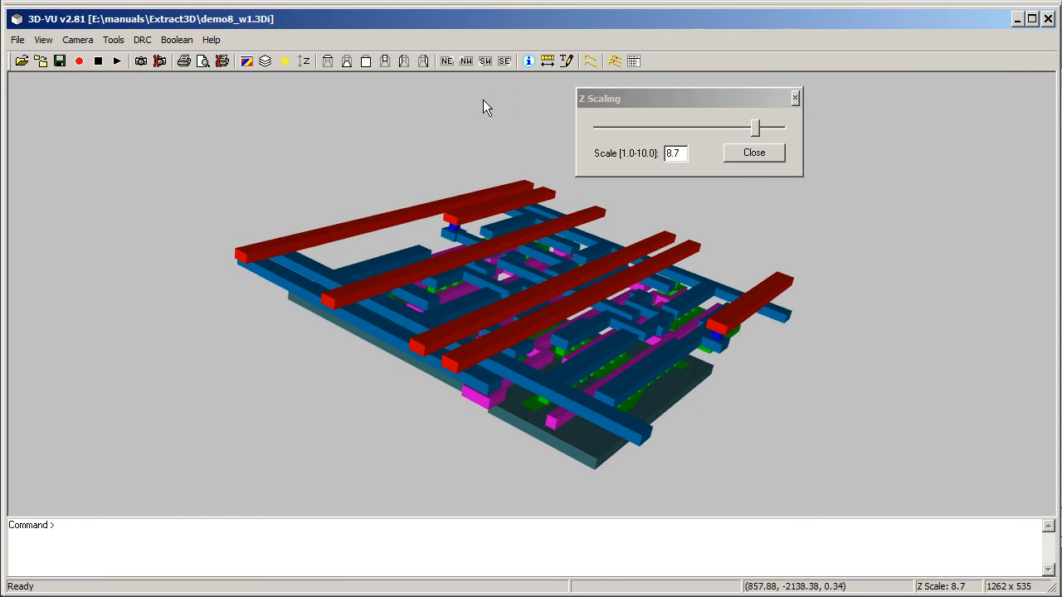
Hide the M2, VIA1, M1 and DIFF1 layers and examine the poly, contact and DIFF2 shapes.
left_click(264, 60)
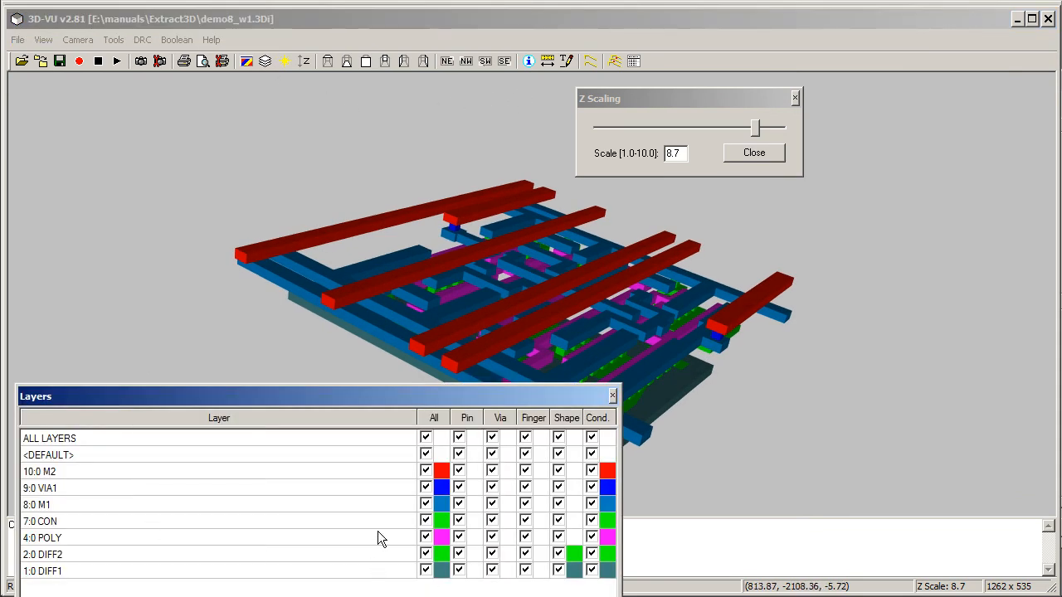
left_click(426, 471)
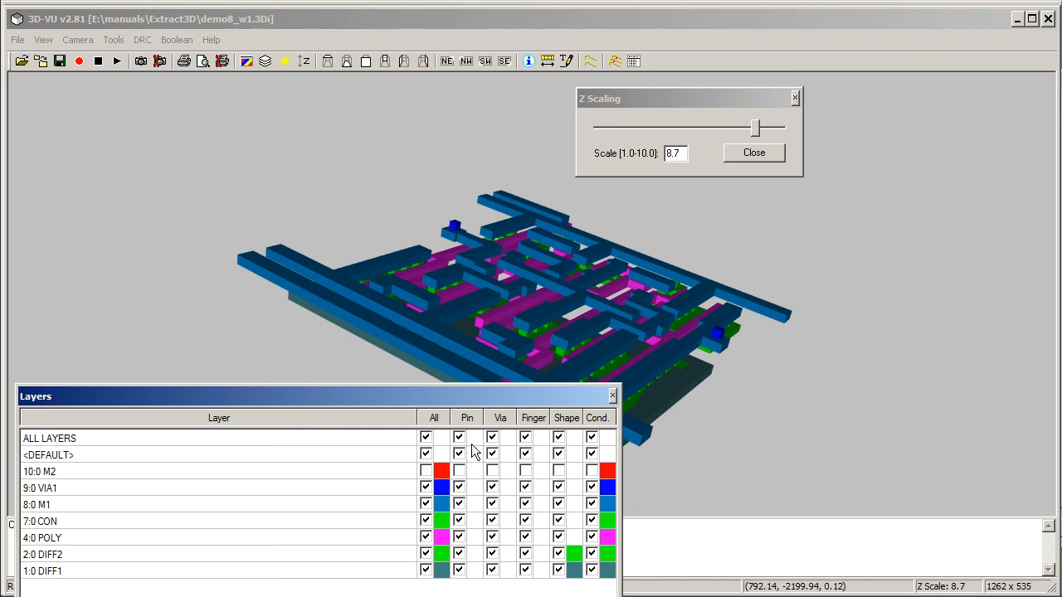
left_click(425, 487)
left_click(425, 487)
left_click(425, 487)
left_click(425, 487)
left_click(425, 487)
left_click(424, 503)
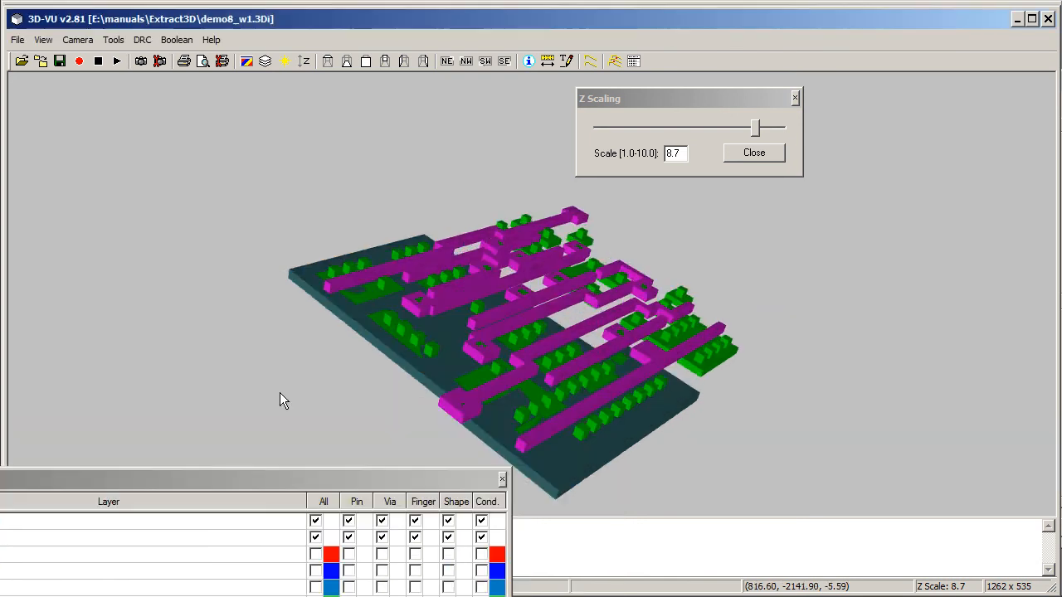
left_click_drag(280, 392, 149, 398)
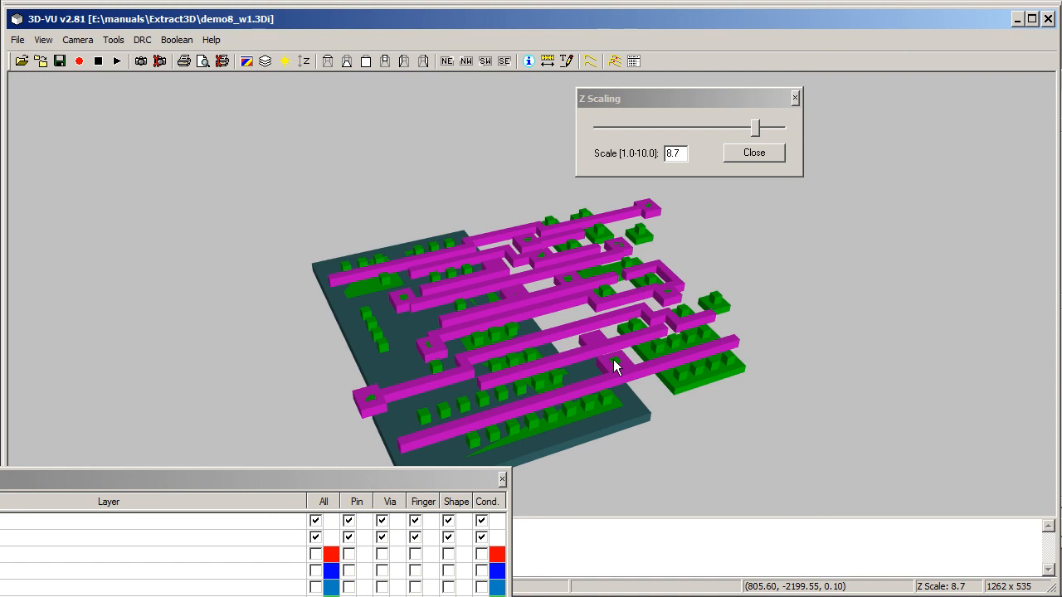
left_click_drag(656, 399, 642, 433)
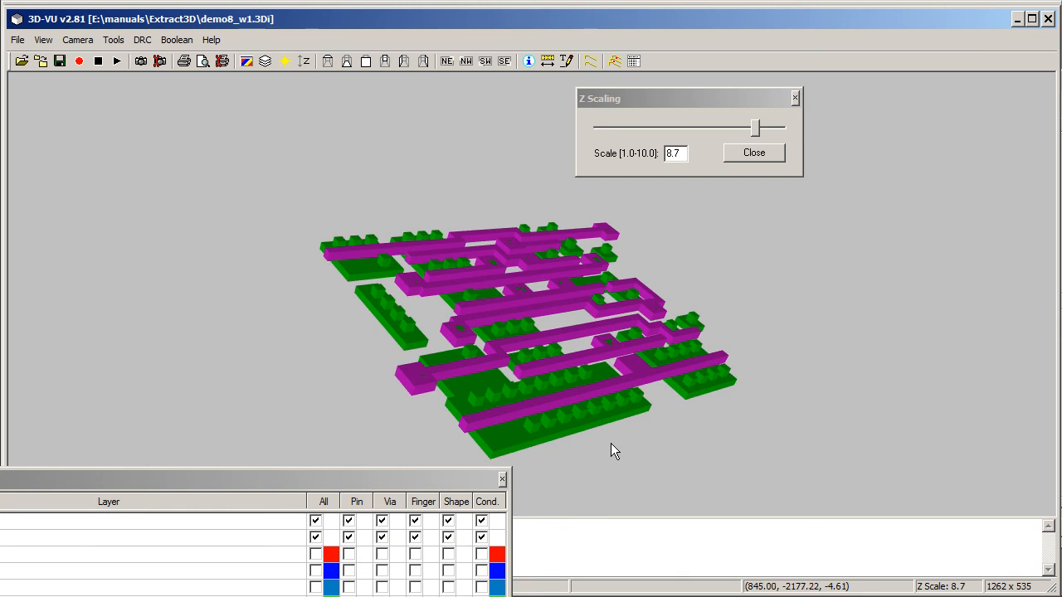